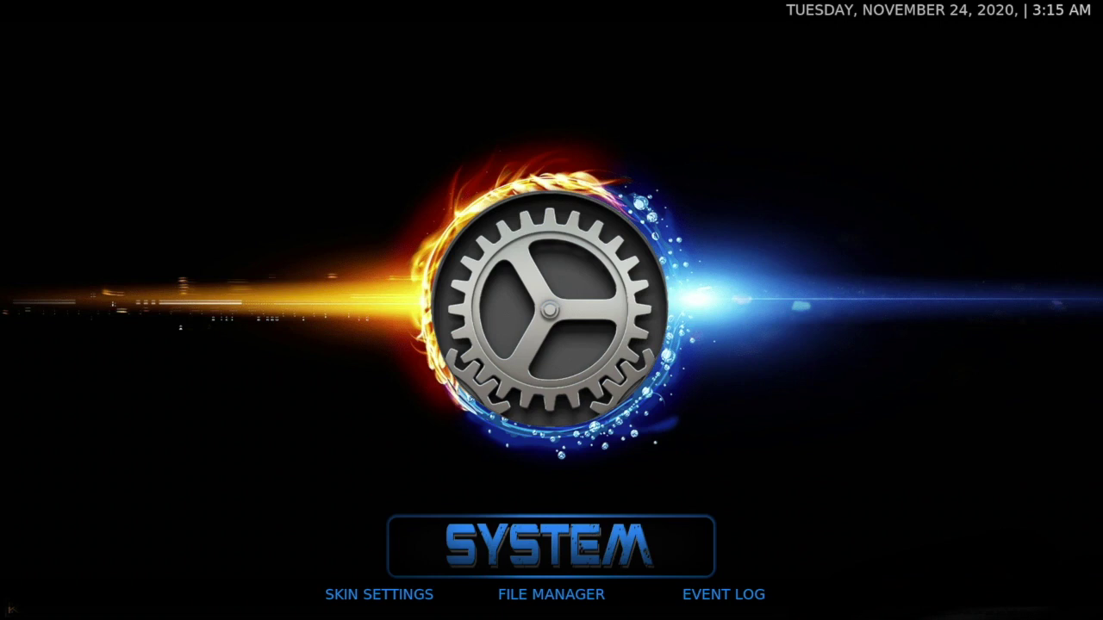
Open Skin Settings from the System section of the home menu.
key(Down)
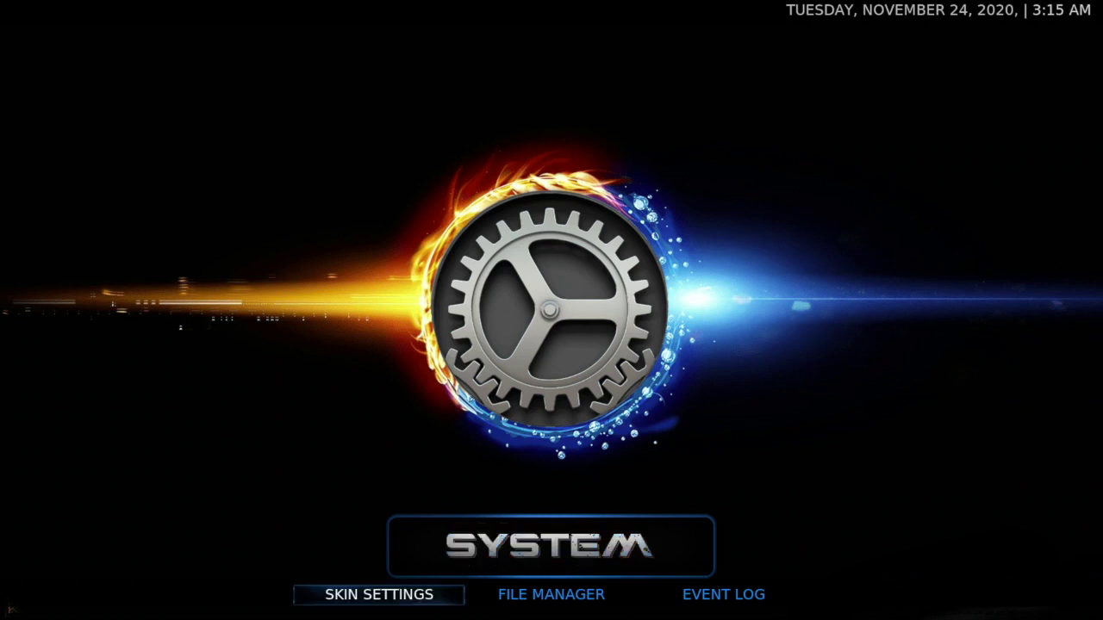
key(Return)
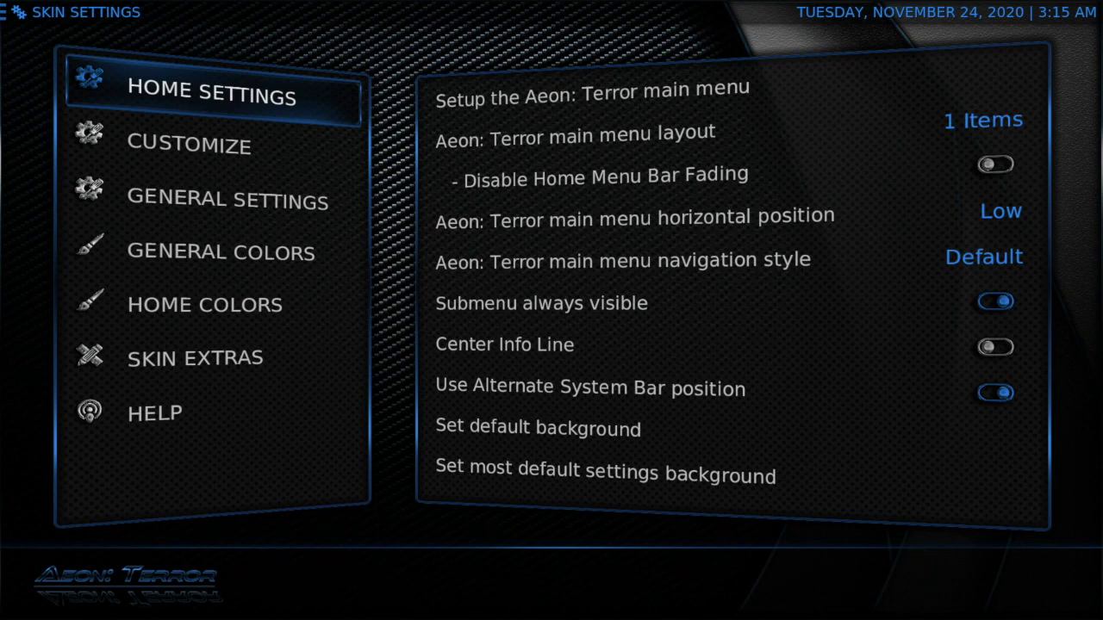
Under Customize, switch off the Enable startup intro setting.
key(Down)
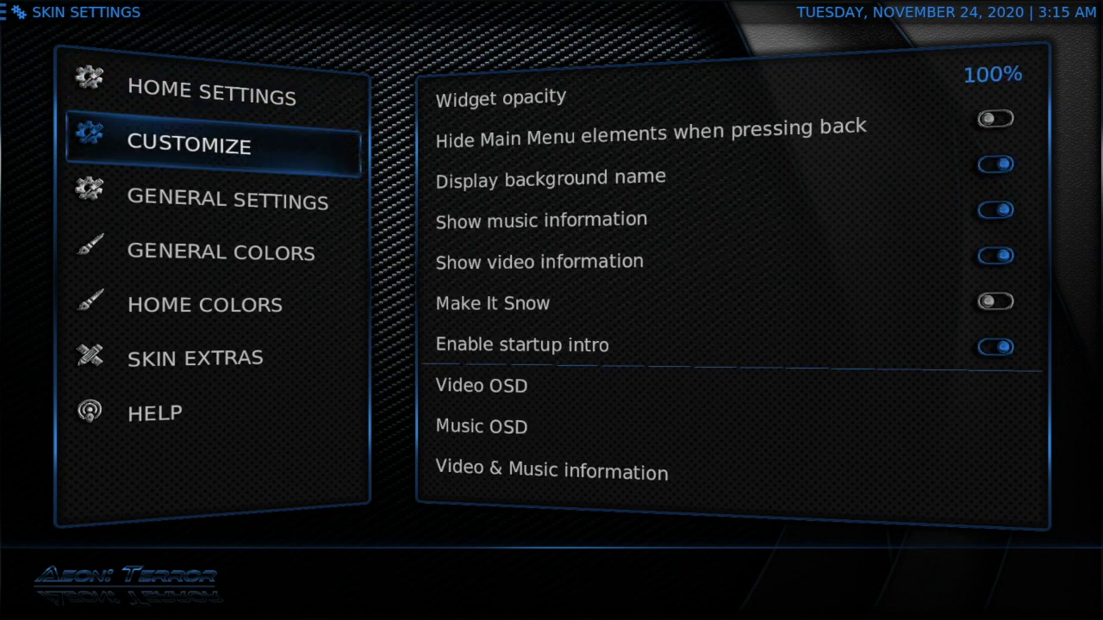
key(Right)
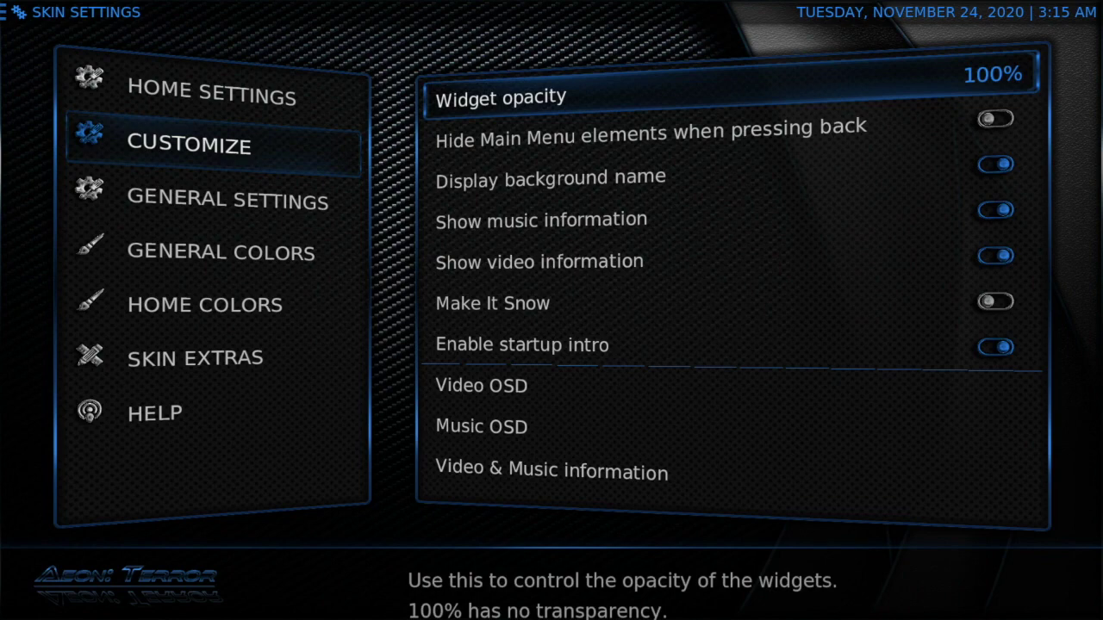
key(Down)
key(Down)
key(Down)
key(Down)
key(Down)
key(Down)
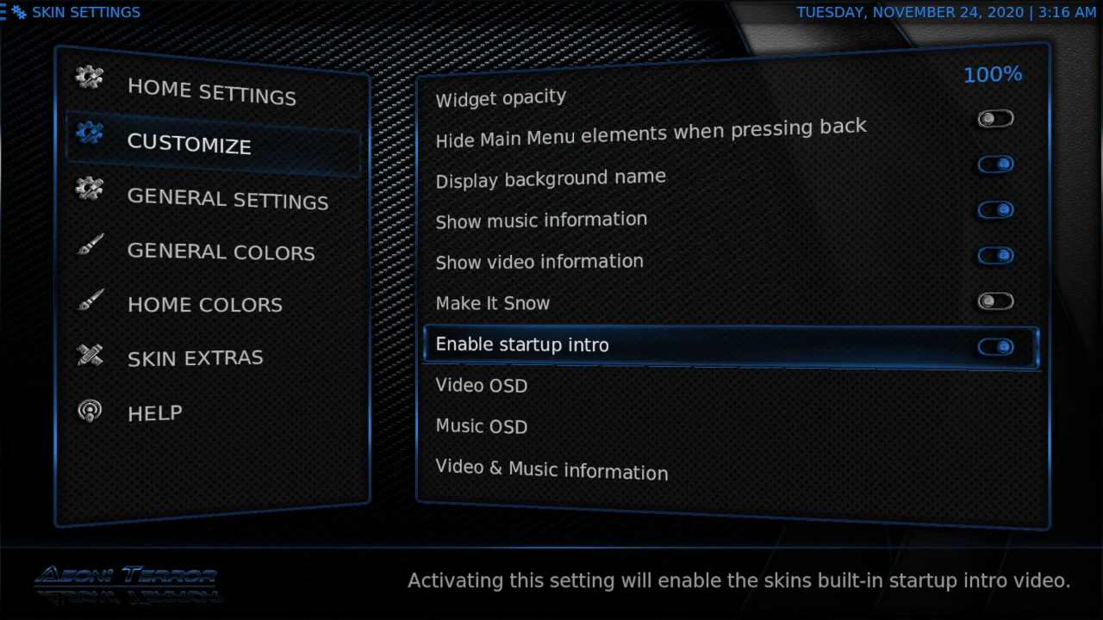
key(Return)
Go back to the settings categories and enter Skin Extras.
key(Left)
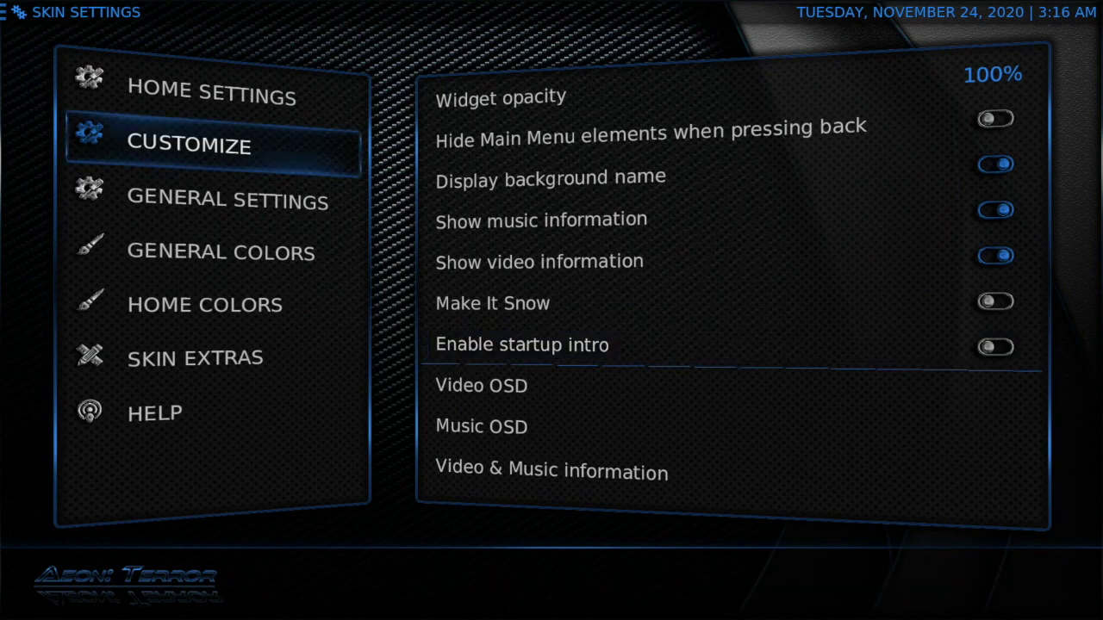
key(Down)
key(Down)
key(Down)
key(Down)
key(Right)
Enable virtual keyboard autocomplete and confirm installing the AutoCompletion add-on.
key(Up)
key(Up)
key(Up)
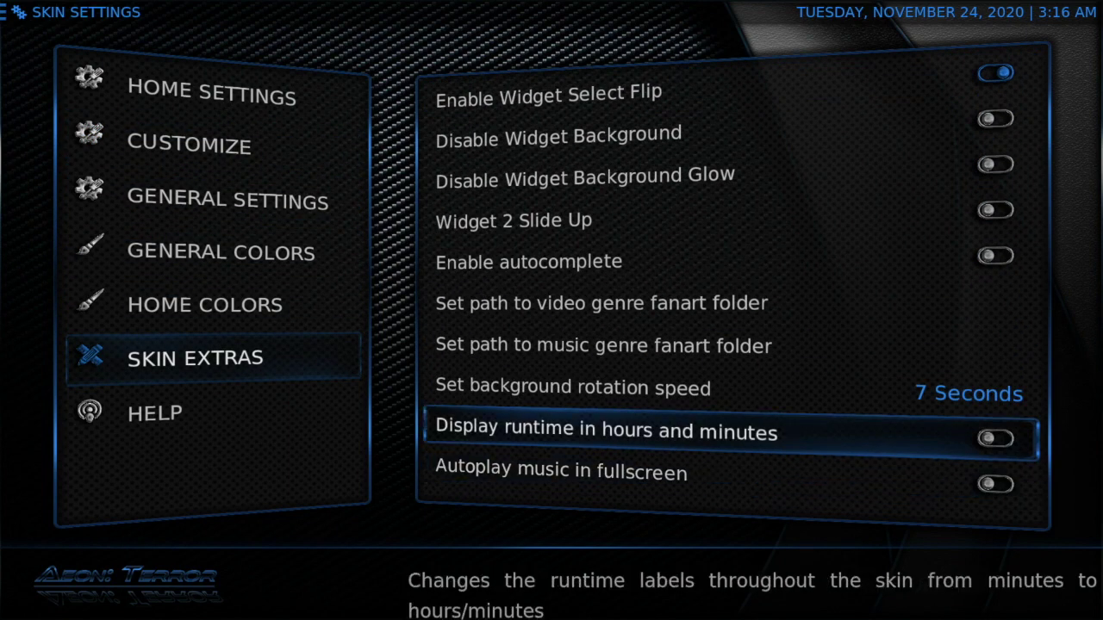
key(Up)
key(Up)
key(Up)
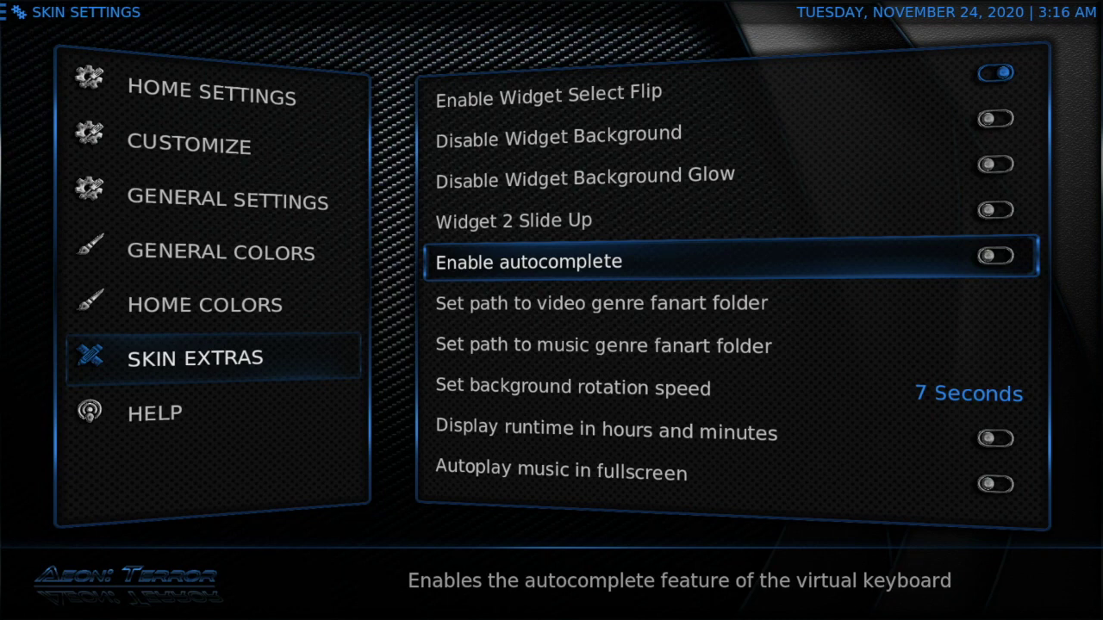
key(Return)
key(Left)
key(Return)
key(Return)
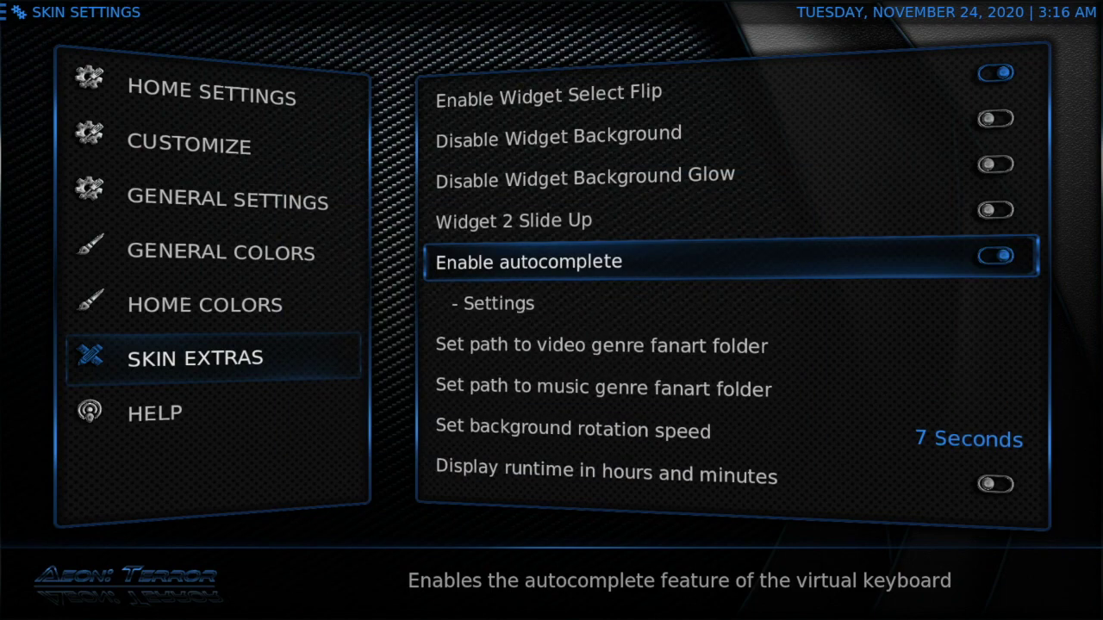
In Home Settings, turn off Submenu always visible and return to the home screen.
key(Left)
key(Up)
key(Up)
key(Up)
key(Up)
key(Up)
key(Right)
key(Down)
key(Down)
key(Down)
key(Down)
key(Down)
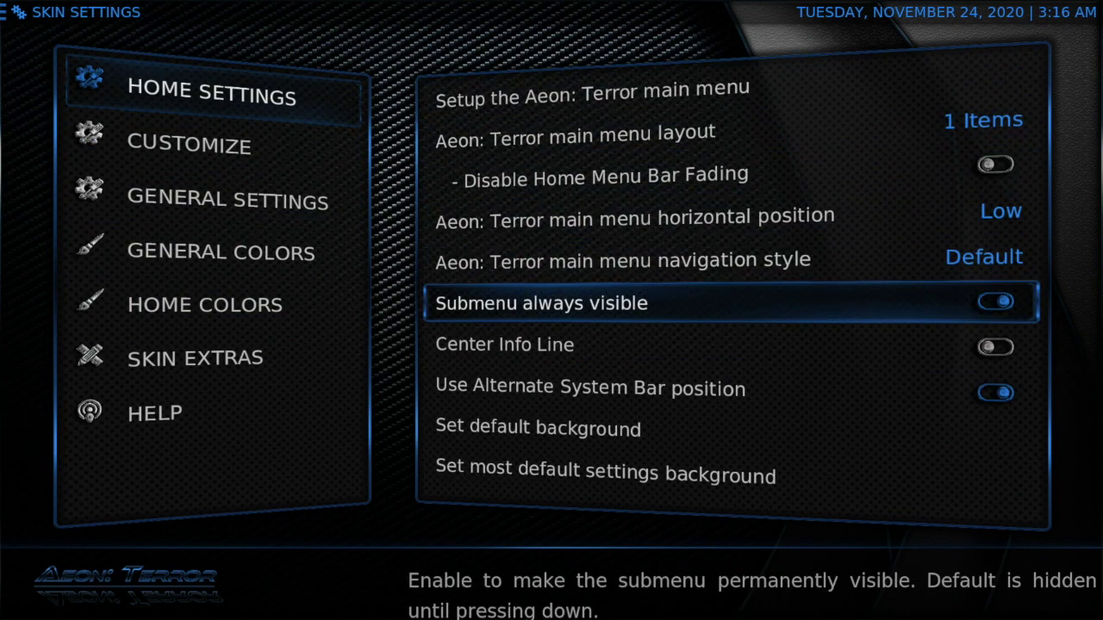
key(Return)
key(Escape)
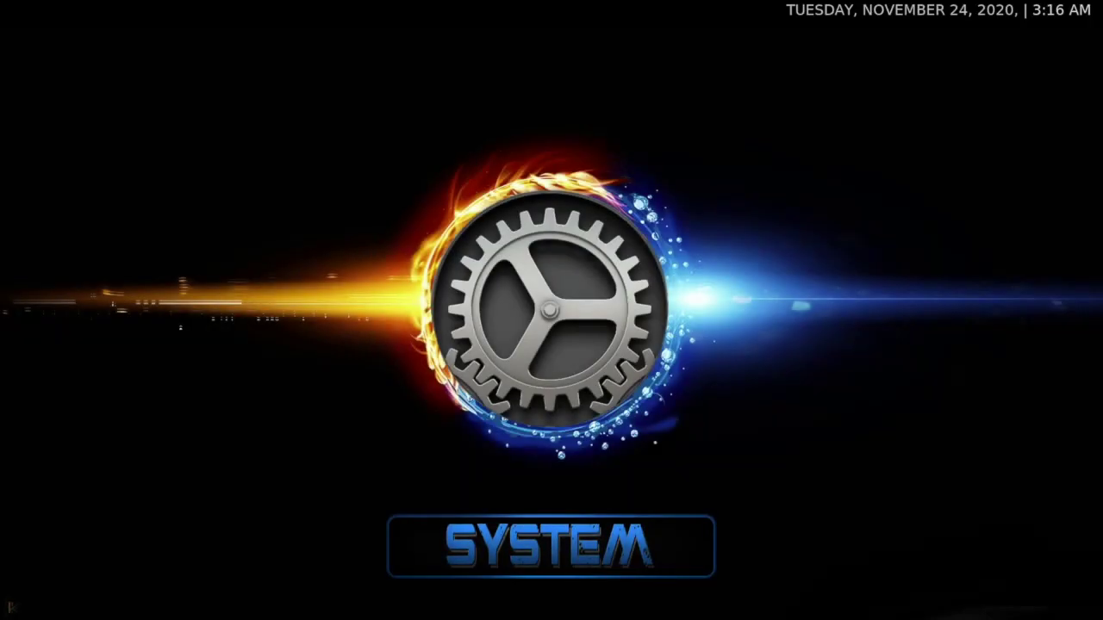
Show and hide the System submenu a few times.
key(Down)
key(Up)
key(Down)
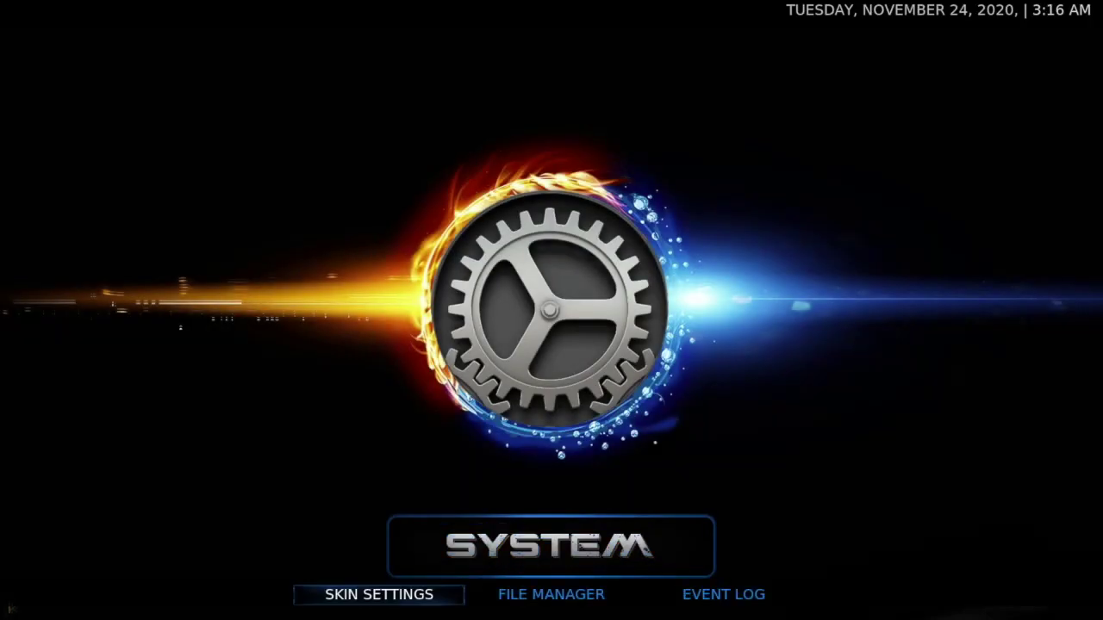
key(Up)
key(Down)
key(Up)
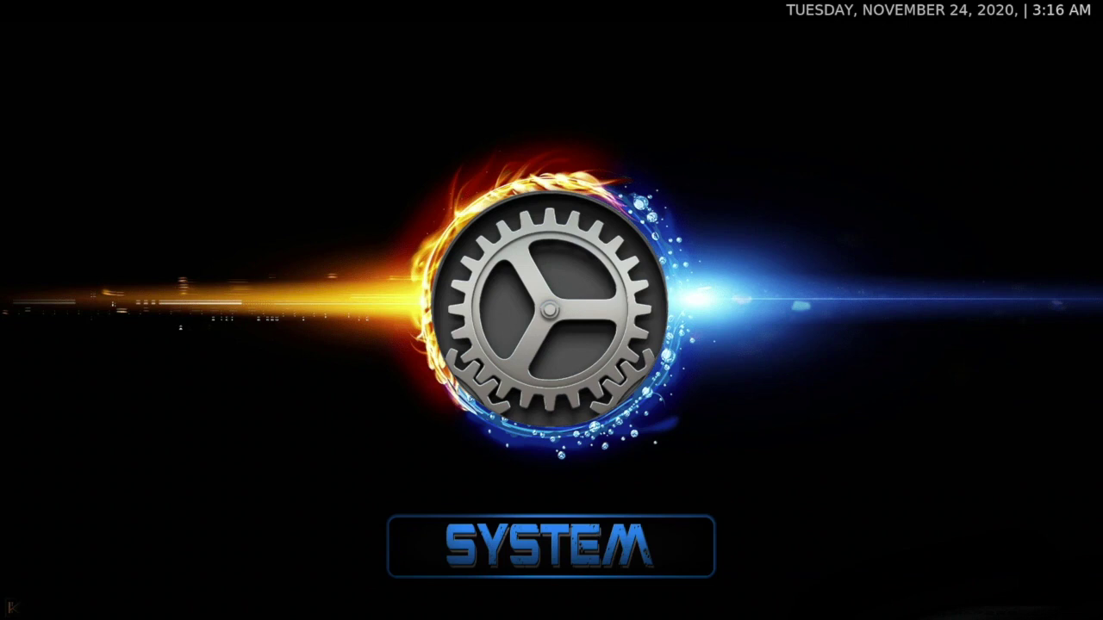
Scroll the home menu past POWER, SPORTS, ASGARD and others to settle on ADDONS.
key(Right)
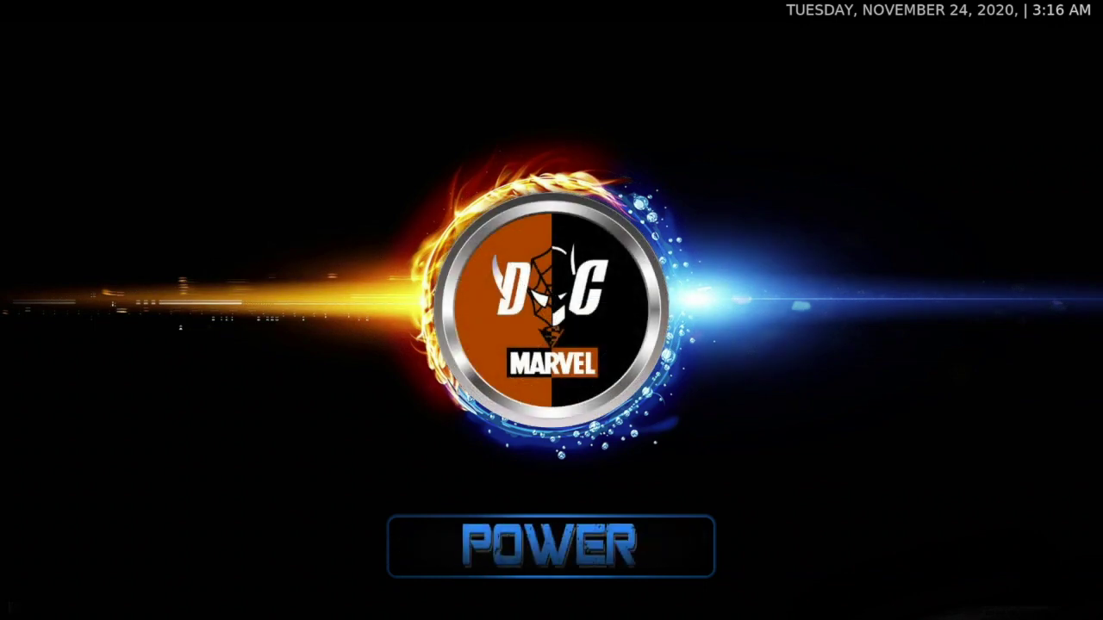
key(Right)
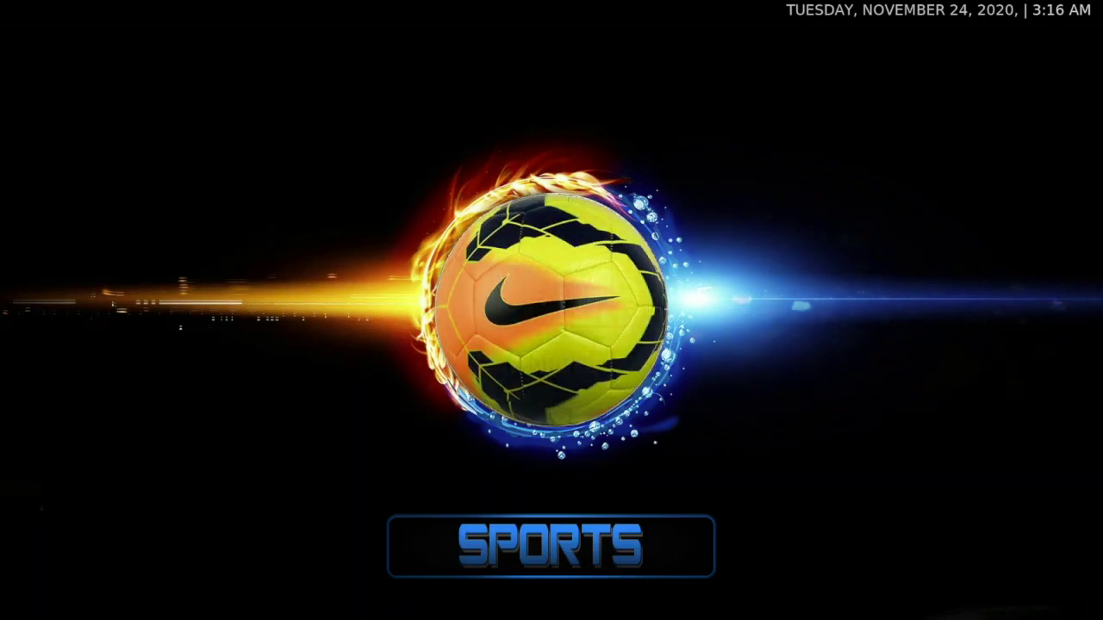
key(Right)
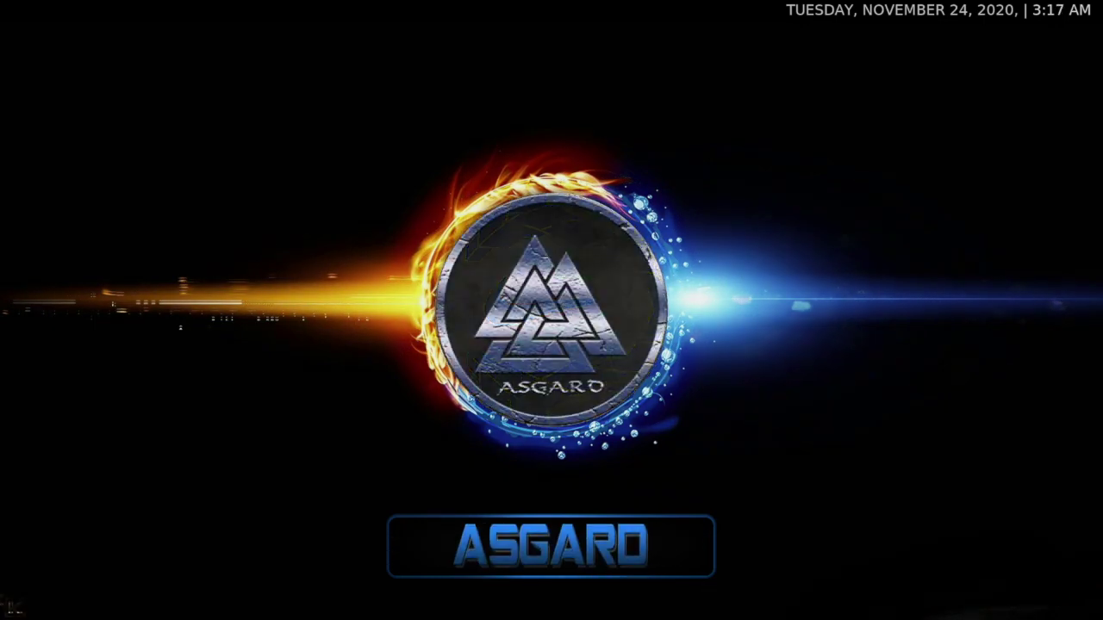
key(Right)
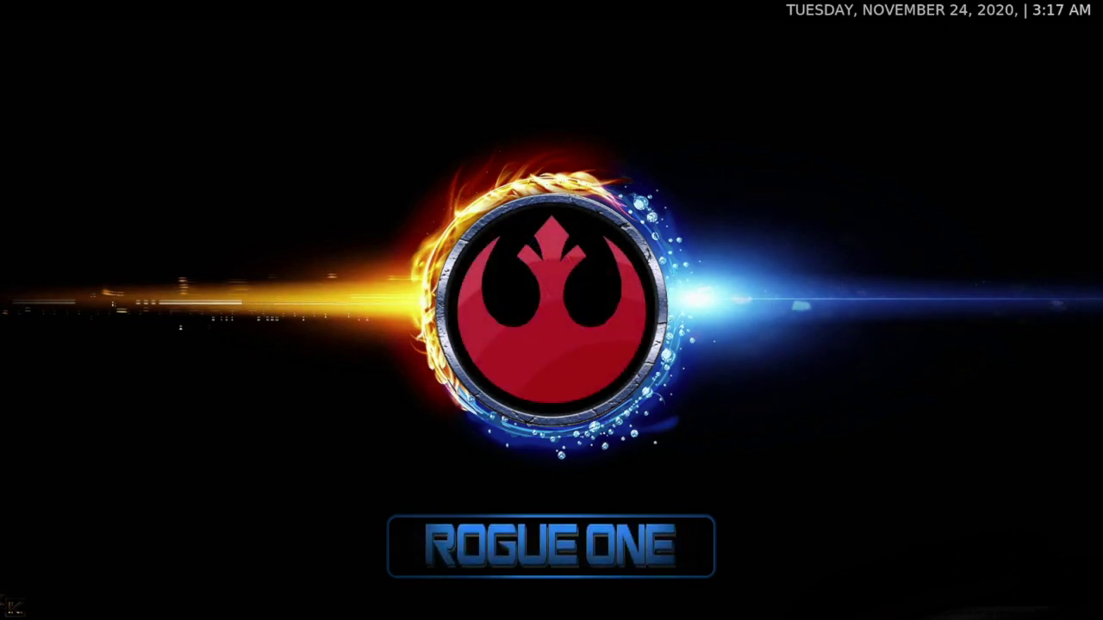
key(Right)
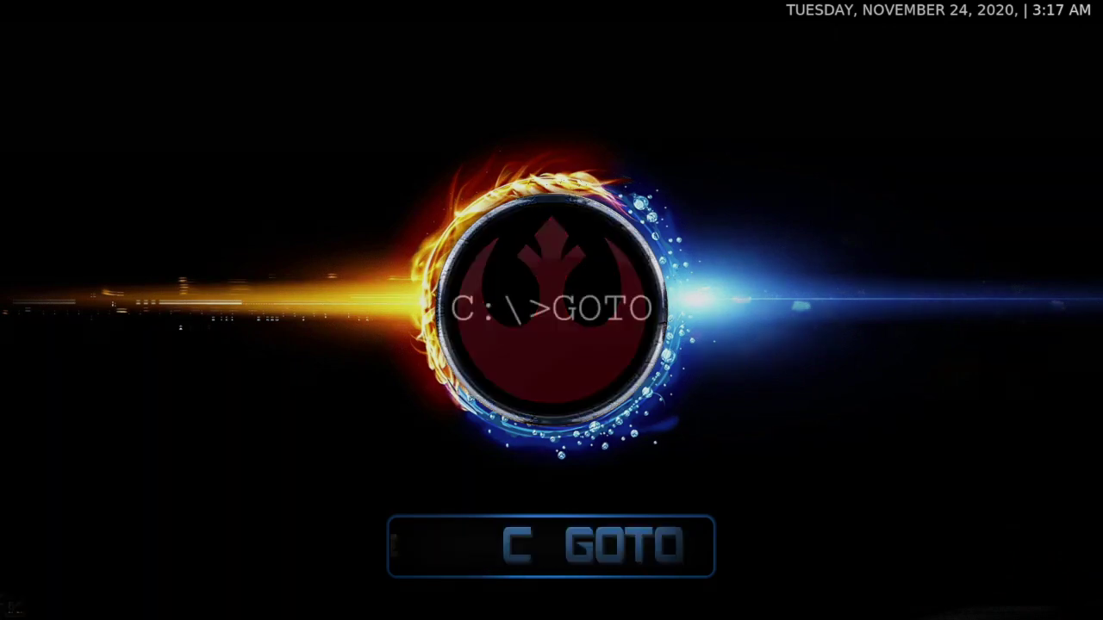
key(Right)
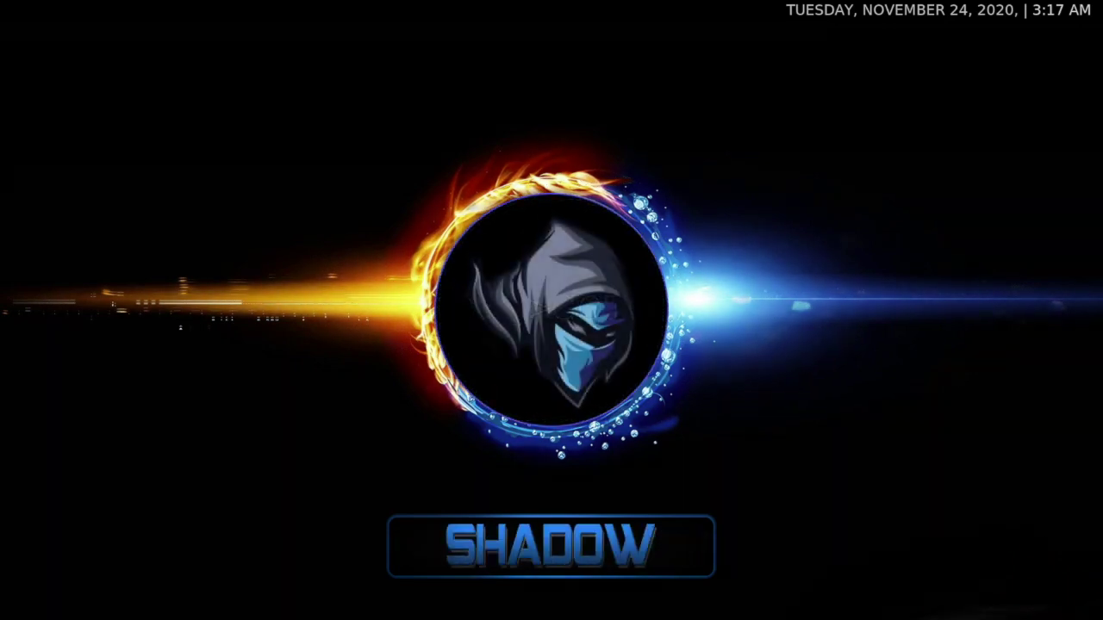
key(Right)
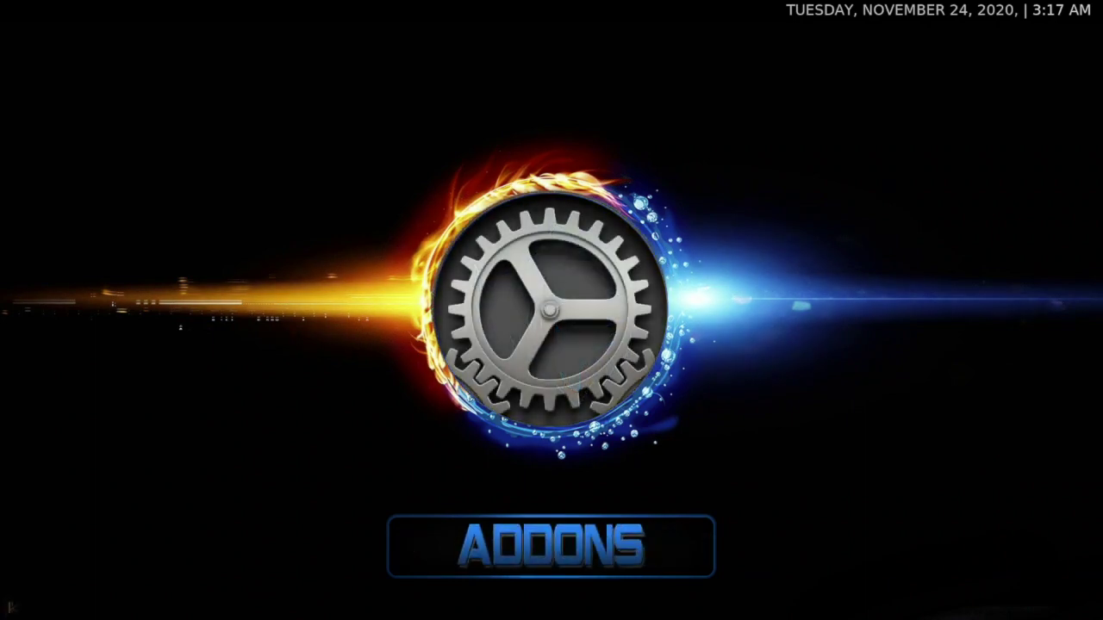
key(Right)
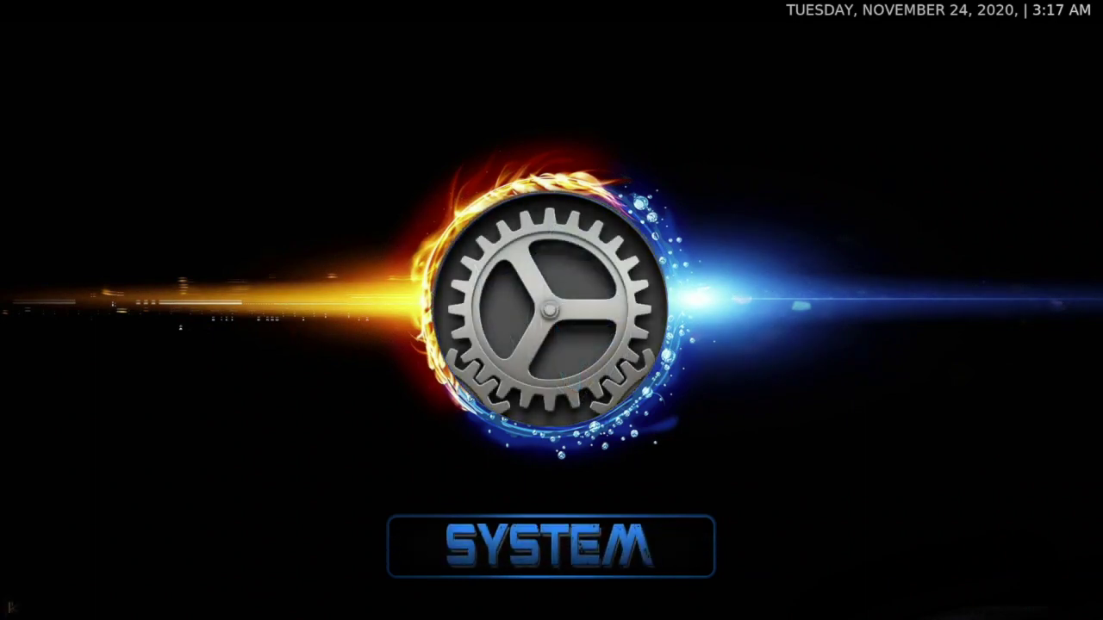
key(Left)
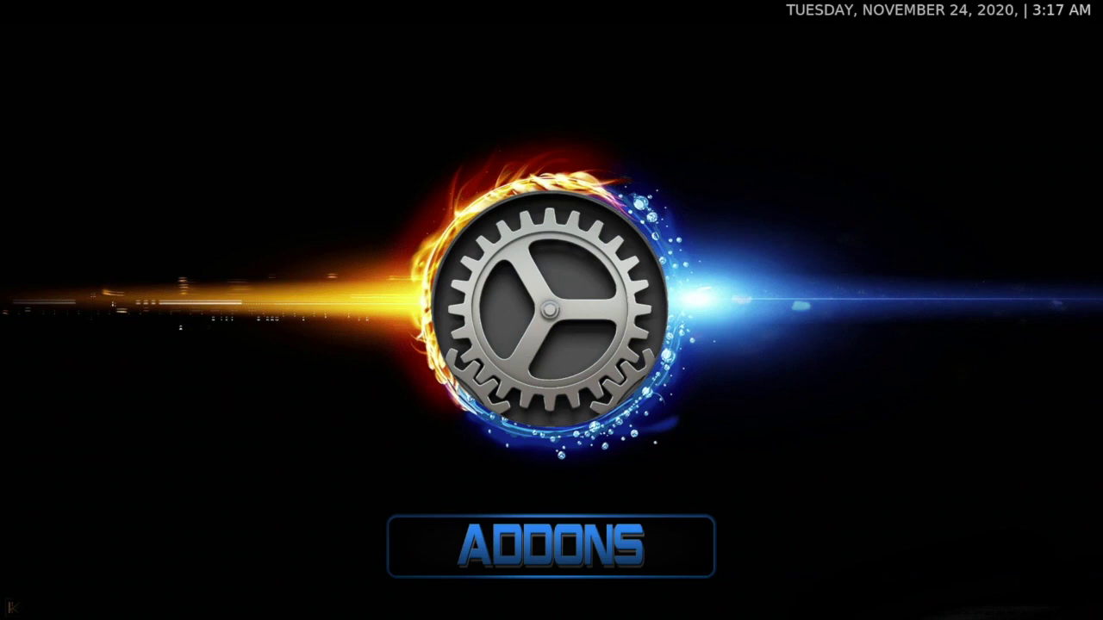
Open the Add-on Browser from the ADDONS submenu.
key(Down)
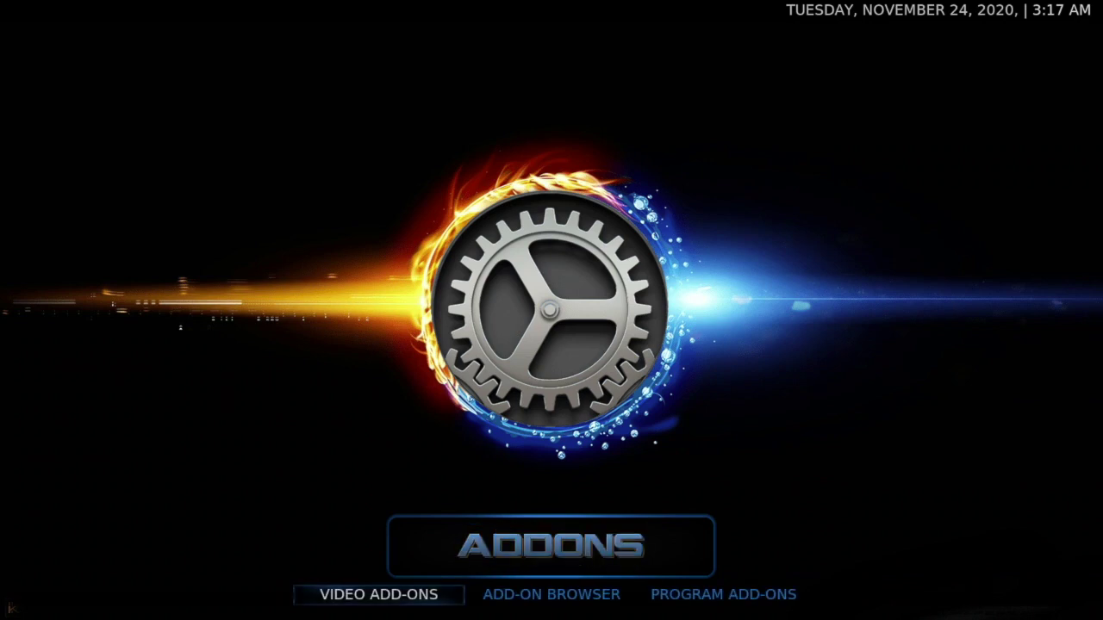
key(Right)
key(Return)
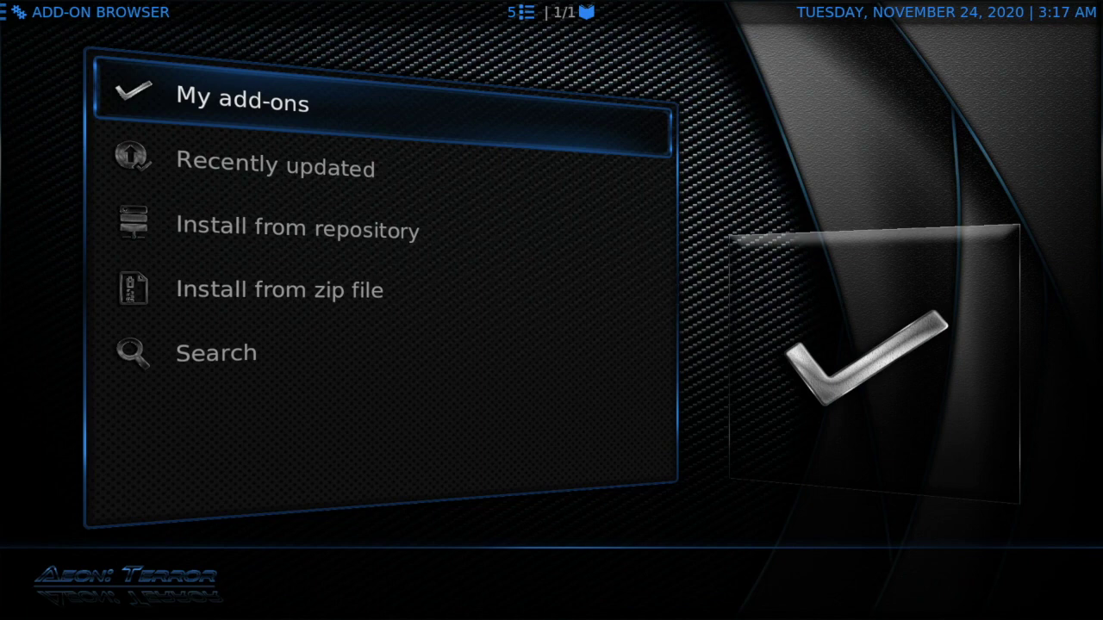
key(Return)
key(Up)
key(Up)
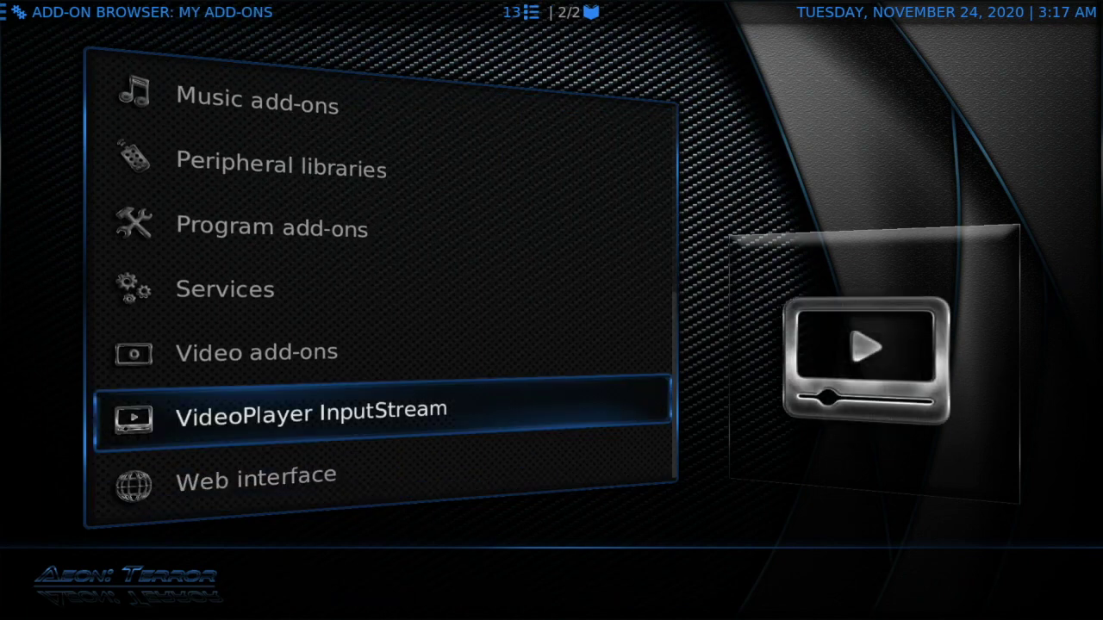
key(Return)
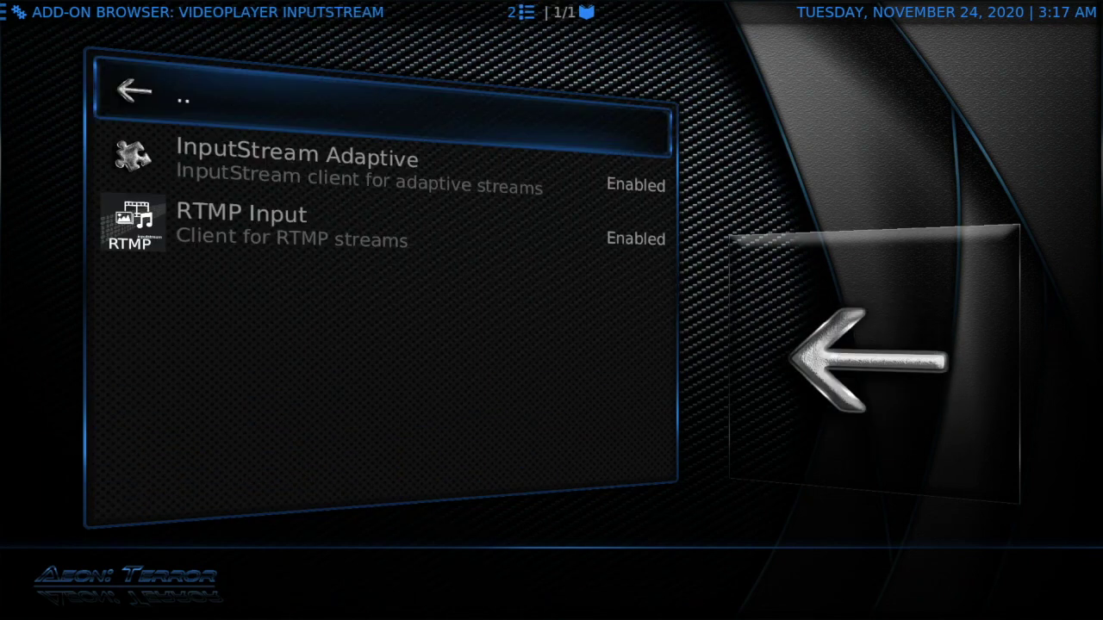
key(Down)
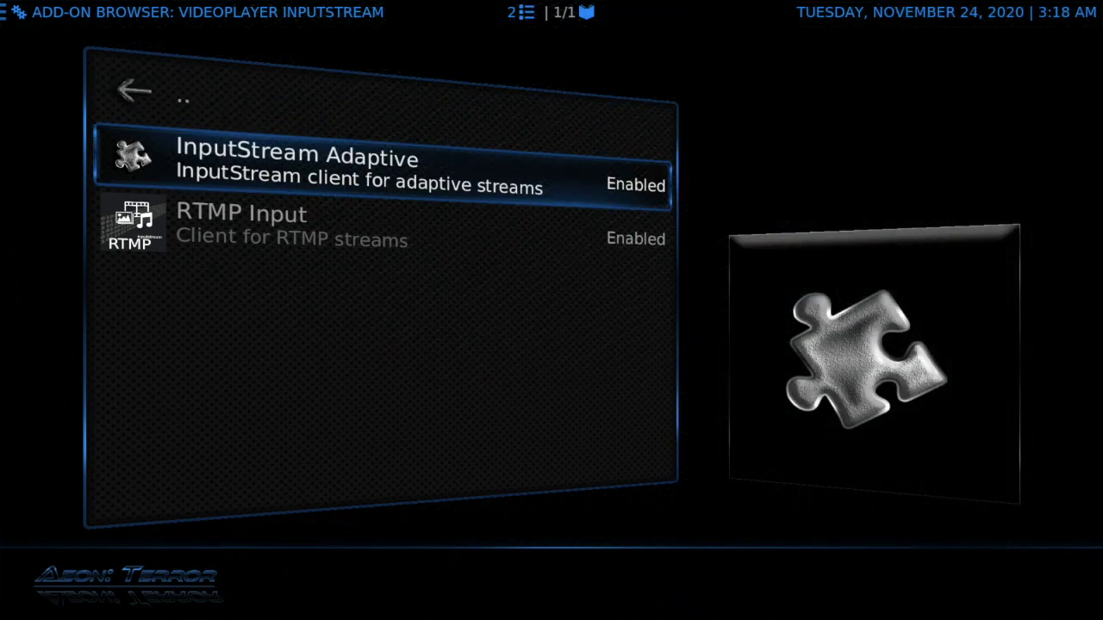
key(Down)
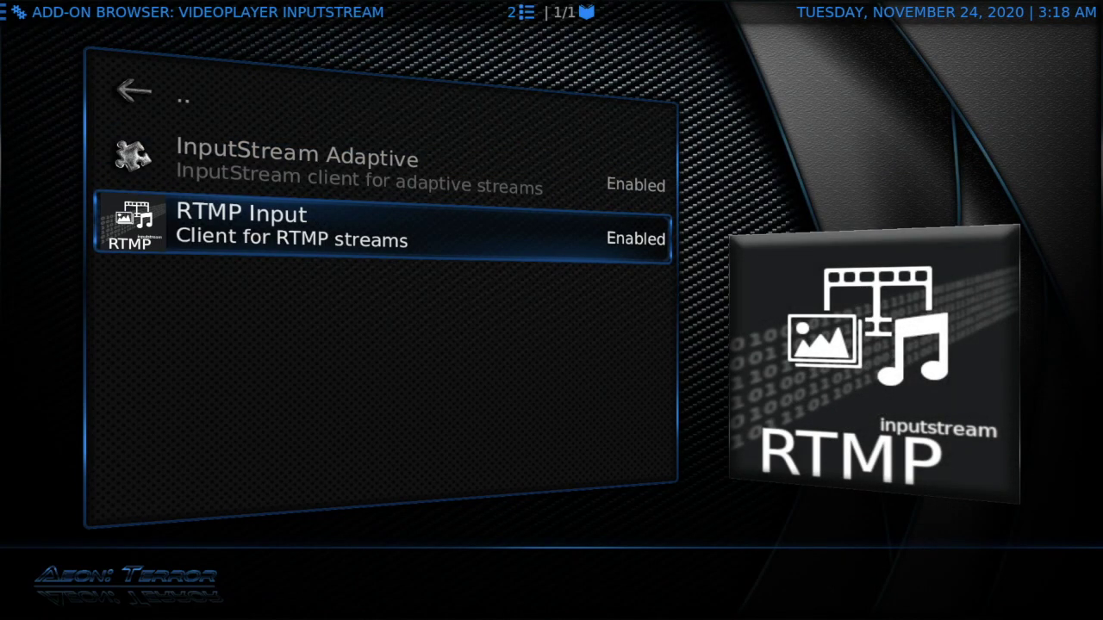
key(Up)
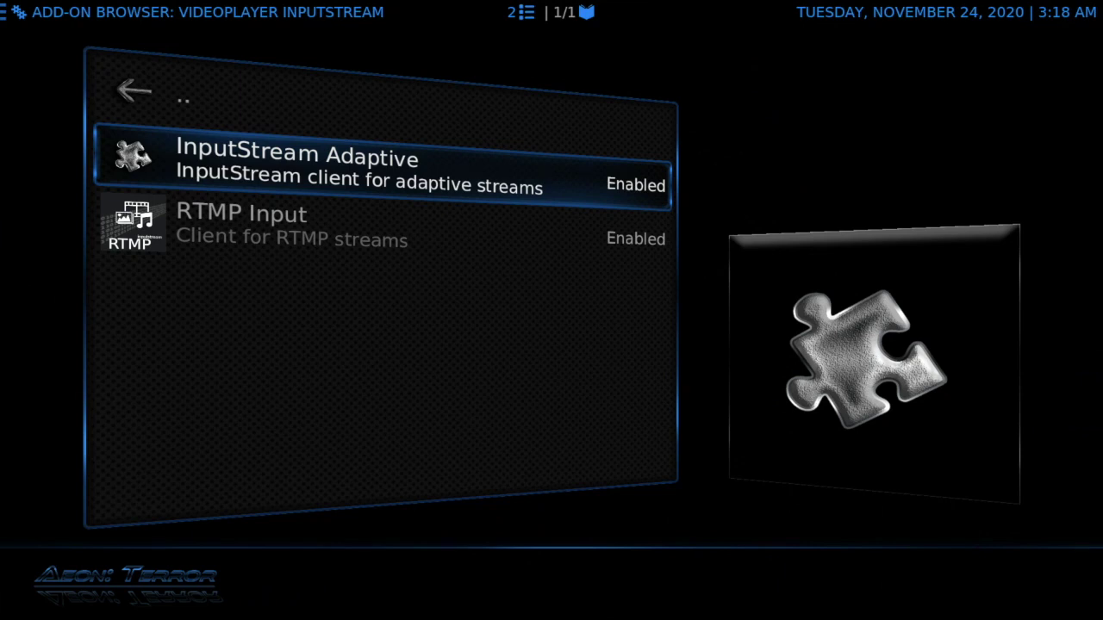
key(c)
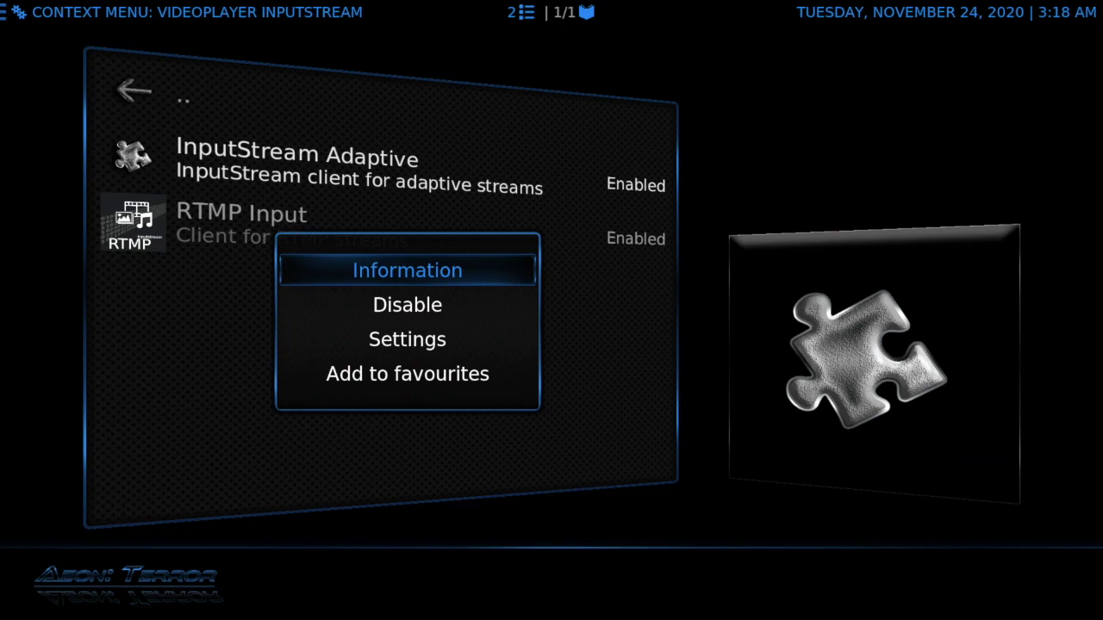
key(Escape)
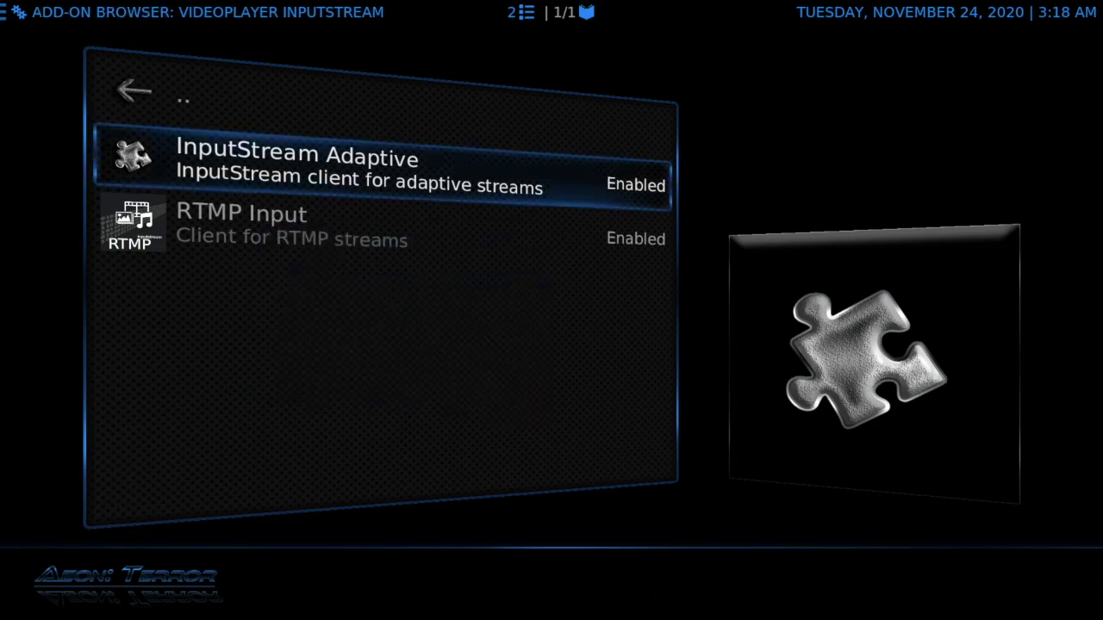
key(BackSpace)
key(BackSpace)
key(Down)
key(Down)
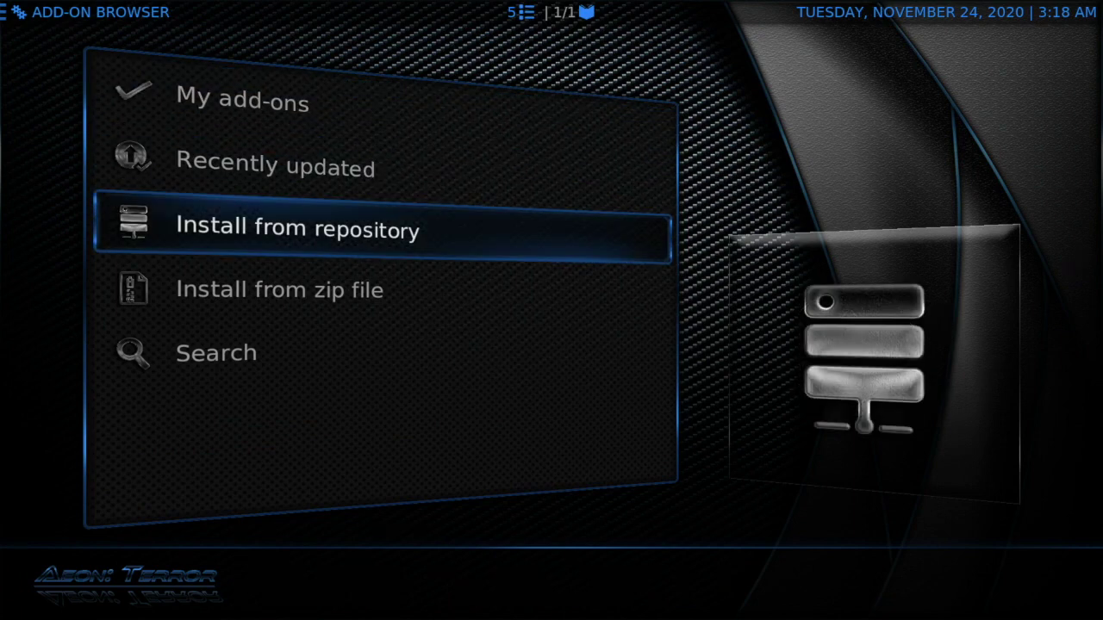
Open the VideoPlayer InputStream category under Install from repository.
key(Return)
key(Up)
key(Up)
key(Up)
key(Up)
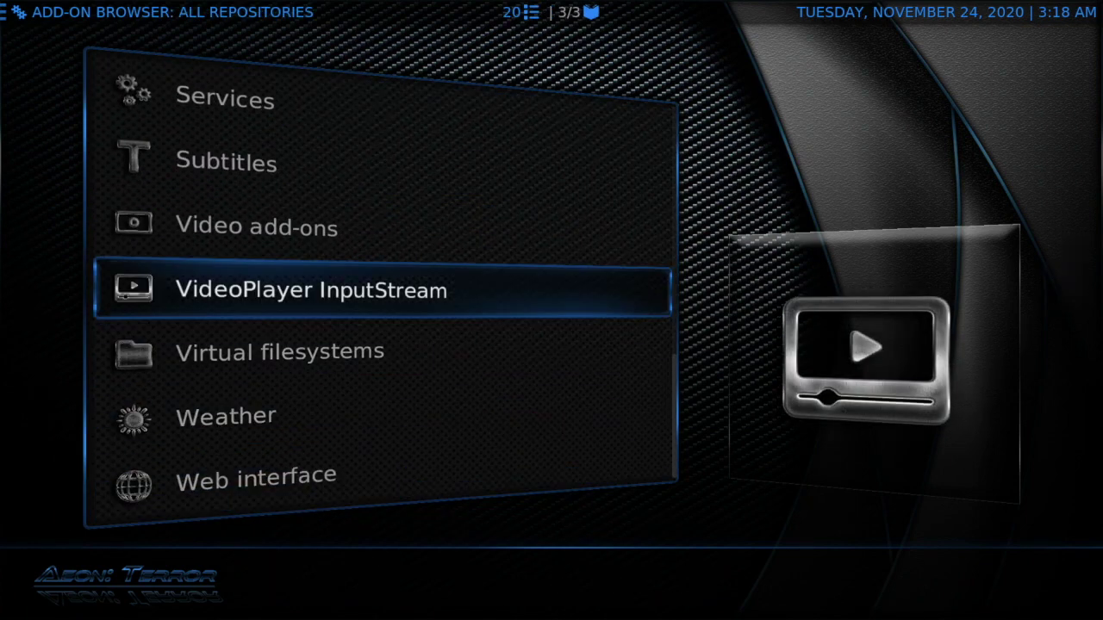
key(Return)
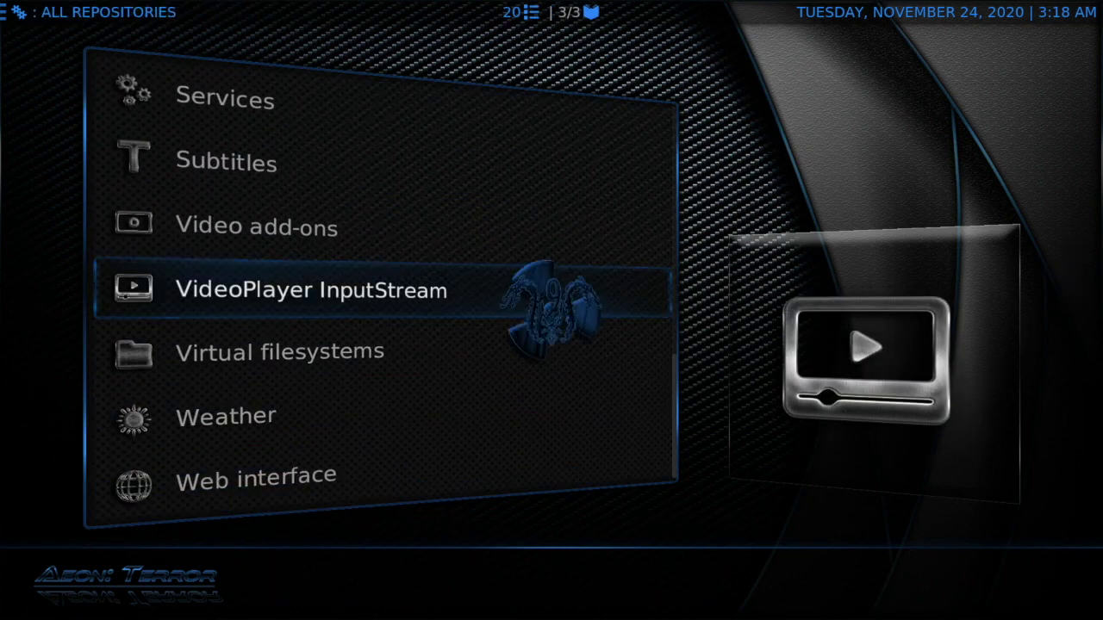